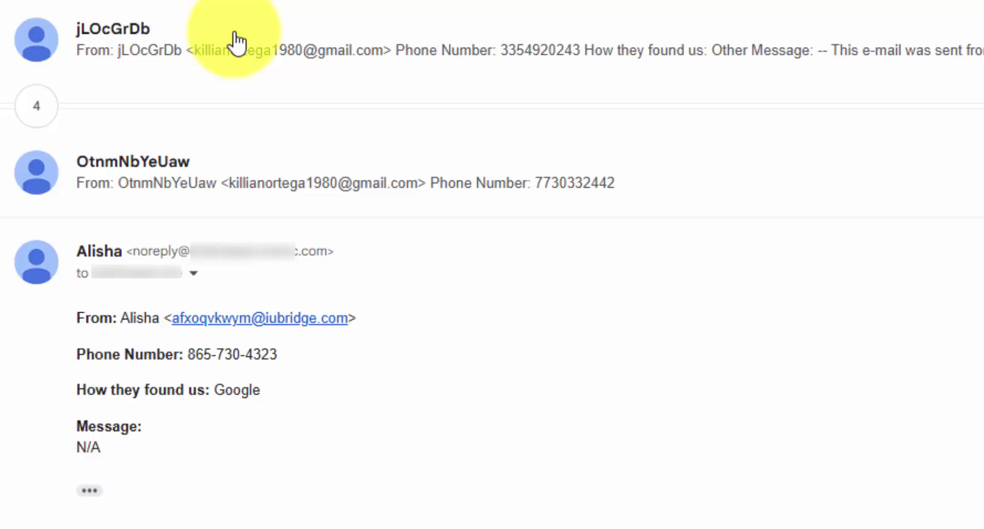
{"action": "left_click", "coordinate": [254, 183]}
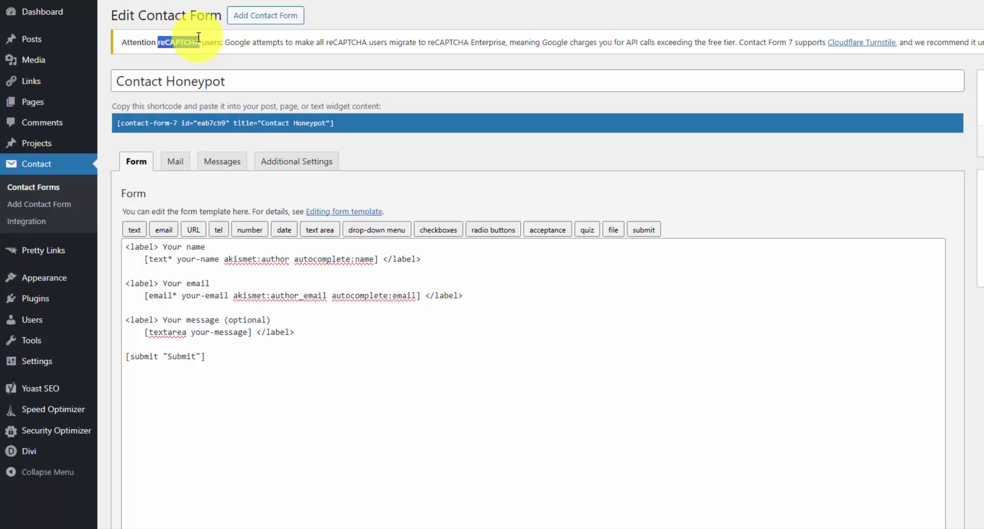
{"action": "left_click_drag", "start_coordinate": [116, 38], "coordinate": [391, 51]}
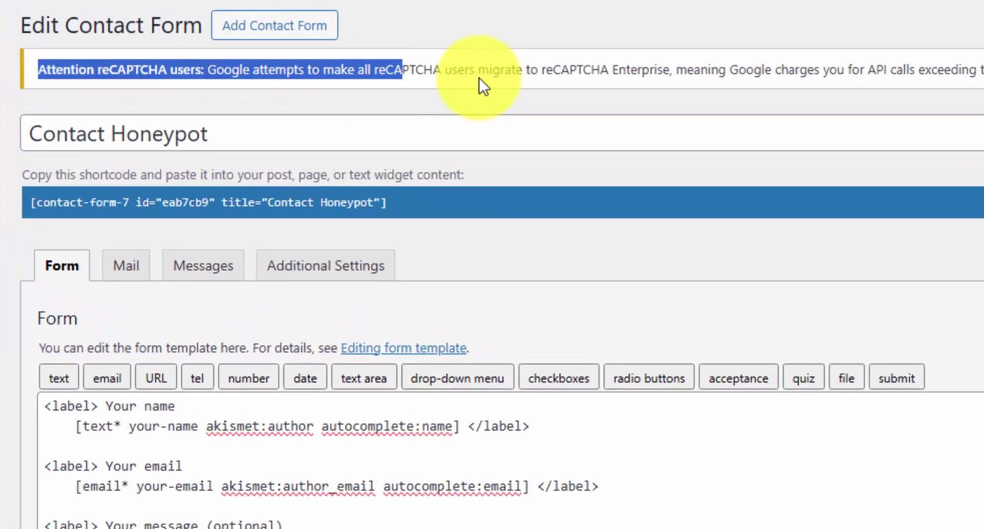
{"action": "left_click", "coordinate": [517, 72]}
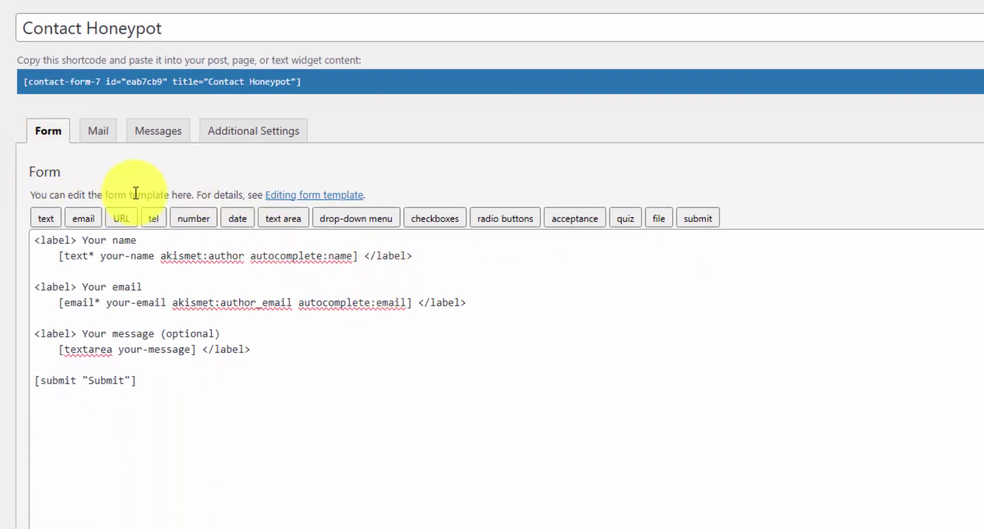
Add the tag [text honeypot-field id:honeypot-field class:honeypot-style] between the message field and the submit tag, and save the contact form.
{"action": "left_click", "coordinate": [252, 367]}
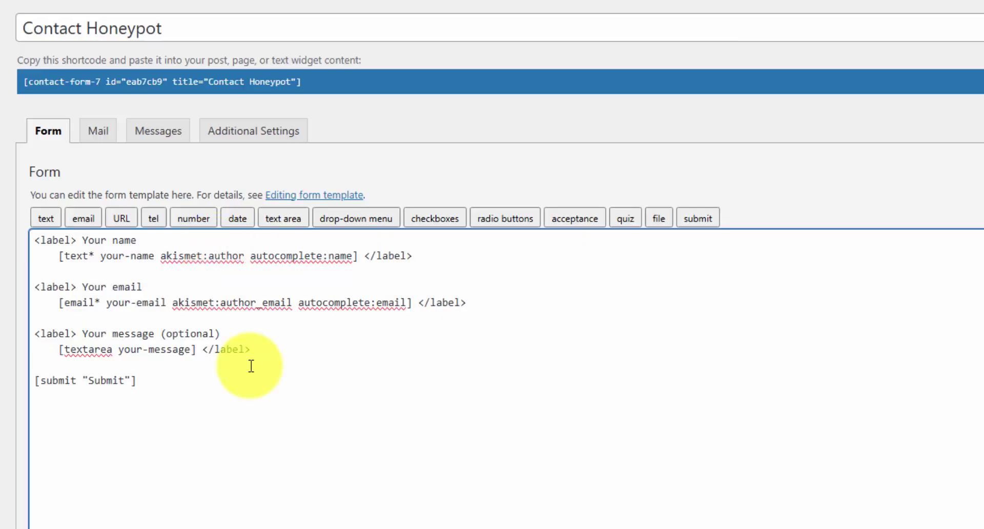
{"action": "key", "text": "Return"}
{"action": "key", "text": "Return"}
{"action": "type", "text": "[text honeypot-field id:honeypot-field class:honeypot-style]"}
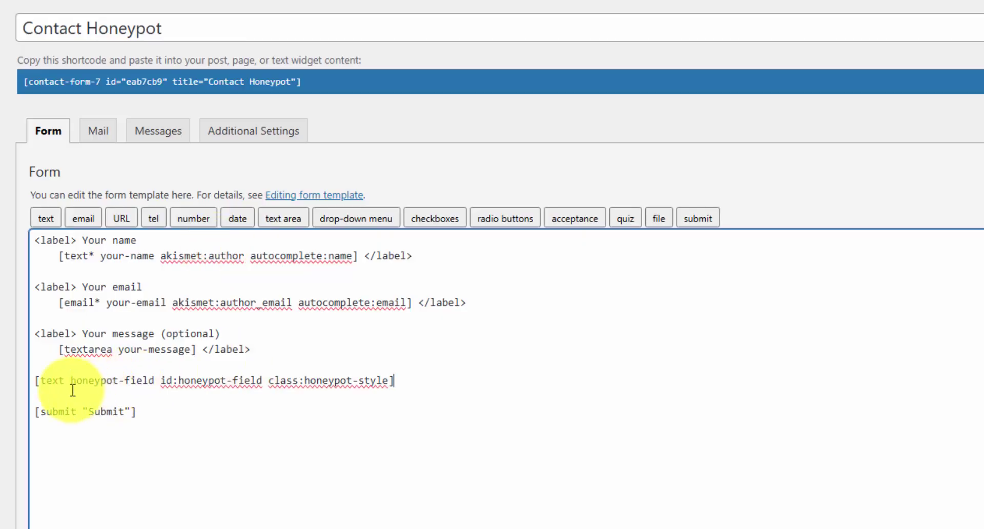
{"action": "double_click", "coordinate": [46, 381]}
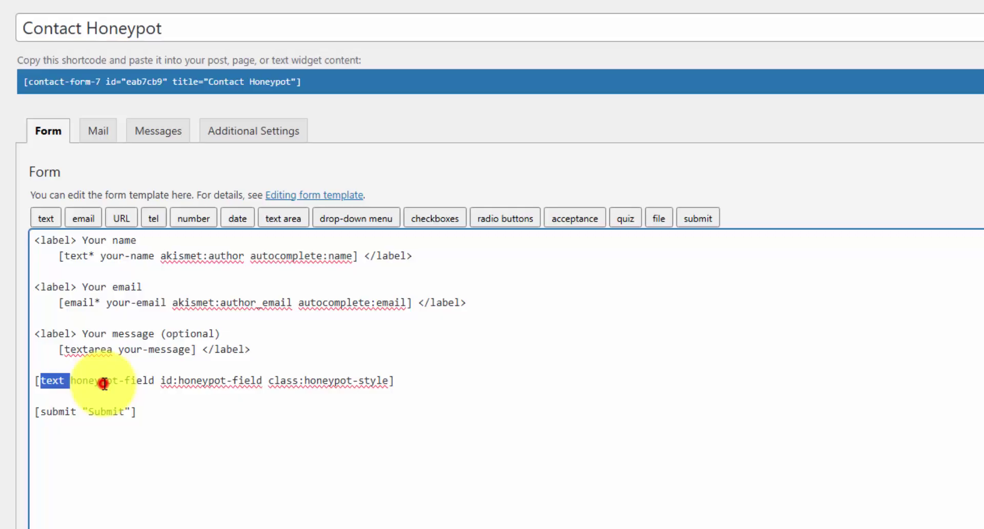
{"action": "left_click_drag", "start_coordinate": [161, 381], "coordinate": [318, 385]}
{"action": "left_click", "coordinate": [324, 385]}
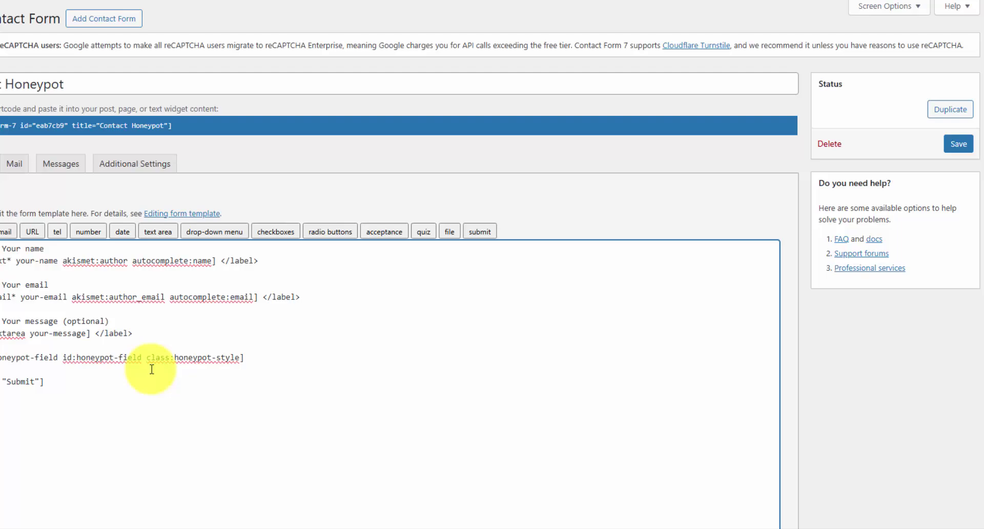
{"action": "left_click", "coordinate": [959, 144]}
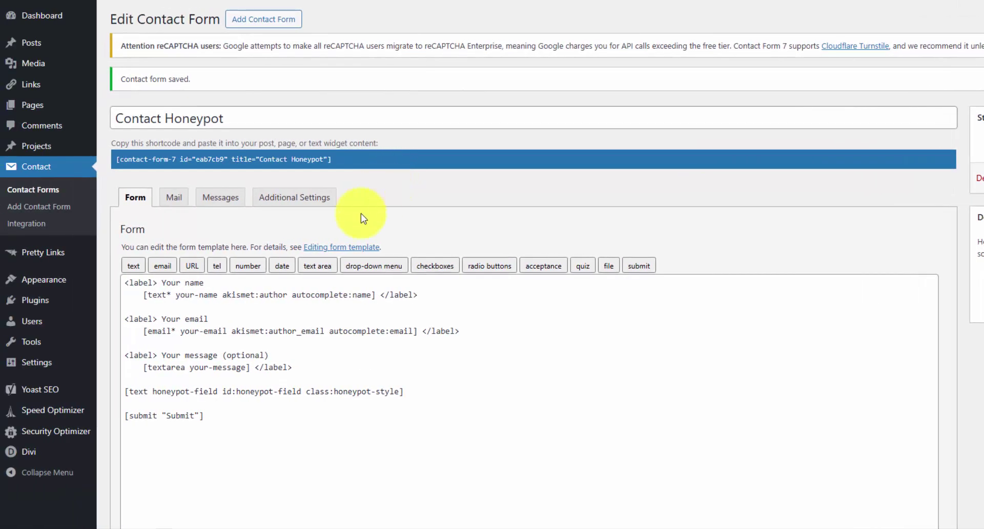
Add a .honeypot-style rule with display: none !important; to the custom CSS in the Divi theme options.
{"action": "mouse_move", "coordinate": [23, 452]}
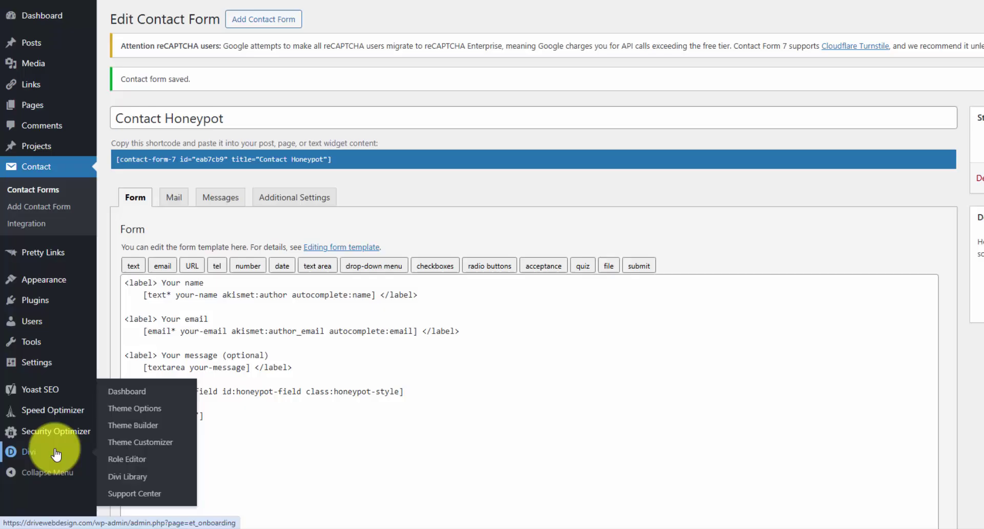
{"action": "left_click", "coordinate": [143, 408]}
{"action": "scroll", "coordinate": [352, 351], "scroll_direction": "down", "scroll_amount": 20}
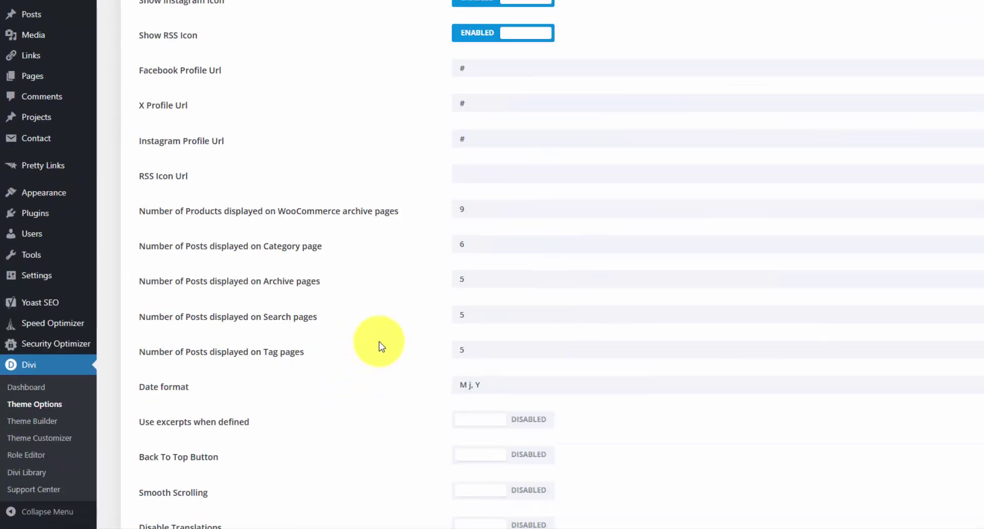
{"action": "left_click", "coordinate": [552, 276]}
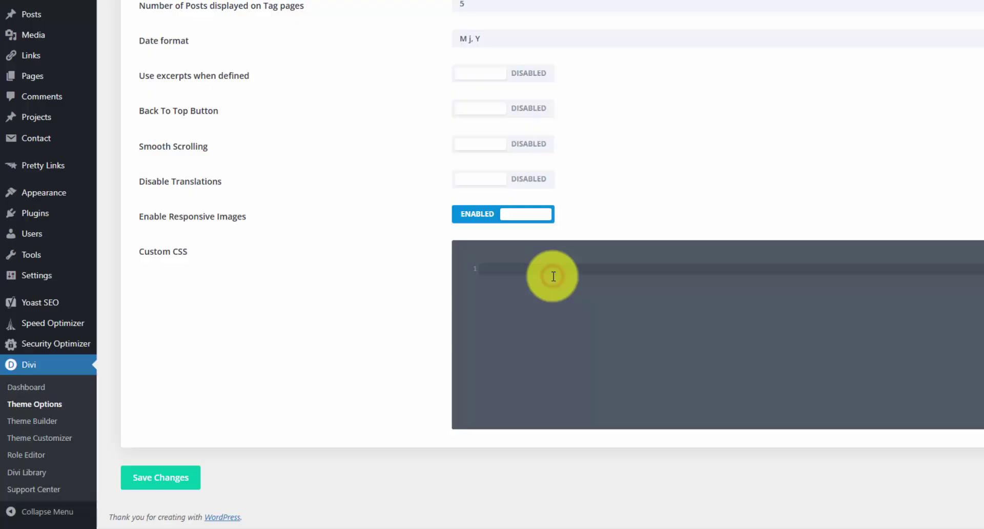
{"action": "type", "text": ".honeypot-style {   display: none !important; }"}
{"action": "mouse_move", "coordinate": [34, 194]}
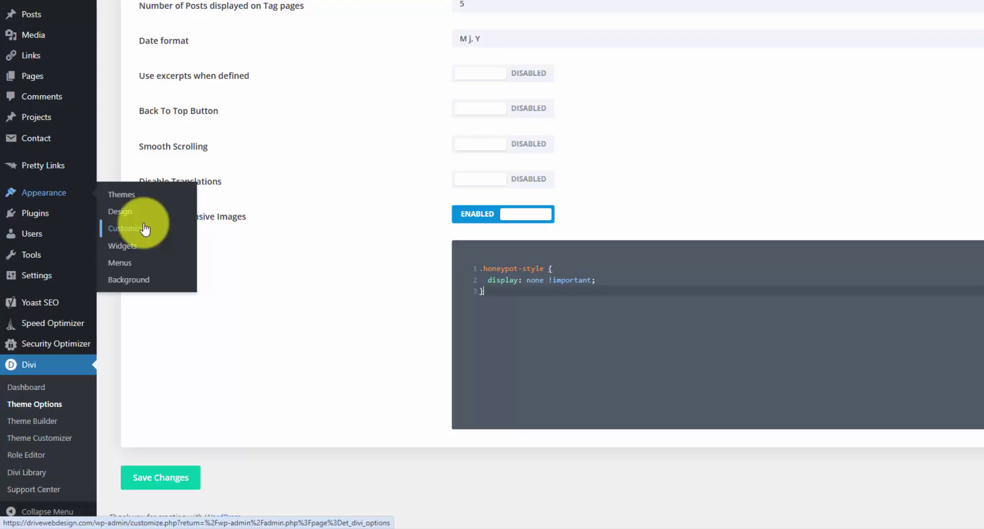
{"action": "left_click", "coordinate": [511, 279]}
{"action": "left_click", "coordinate": [596, 280]}
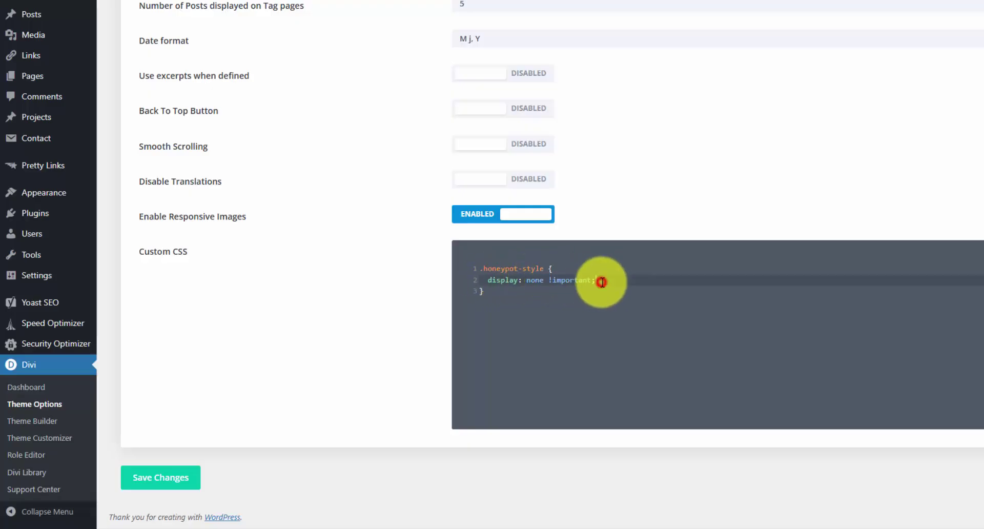
{"action": "left_click_drag", "start_coordinate": [590, 281], "coordinate": [489, 281]}
{"action": "left_click", "coordinate": [487, 297]}
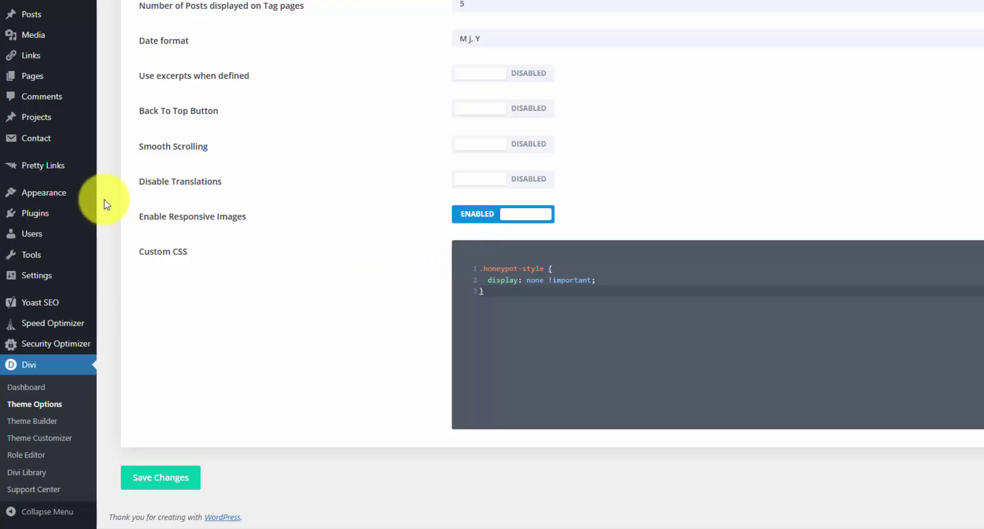
Turn off Disable Themes & Plugins Editor in the Security Optimizer's site security settings.
{"action": "mouse_move", "coordinate": [88, 198]}
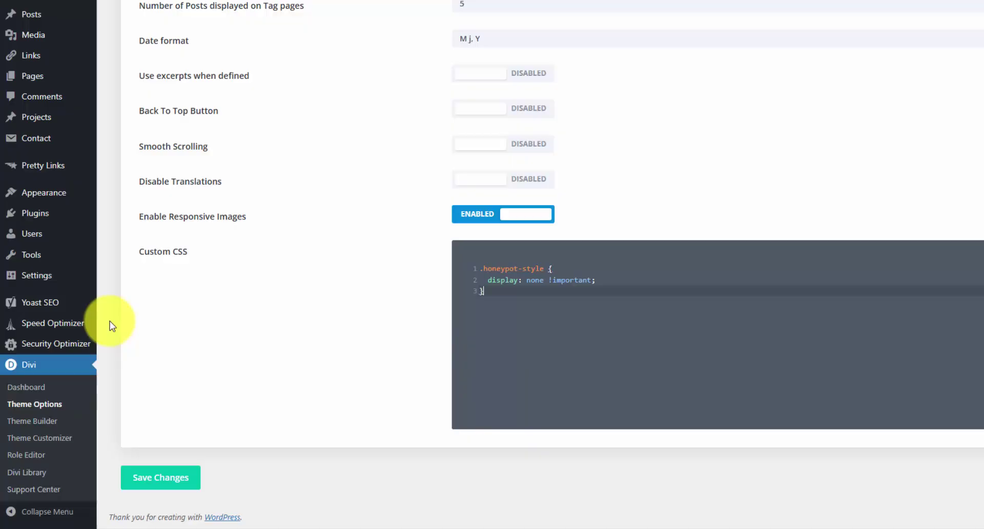
{"action": "left_click", "coordinate": [71, 343]}
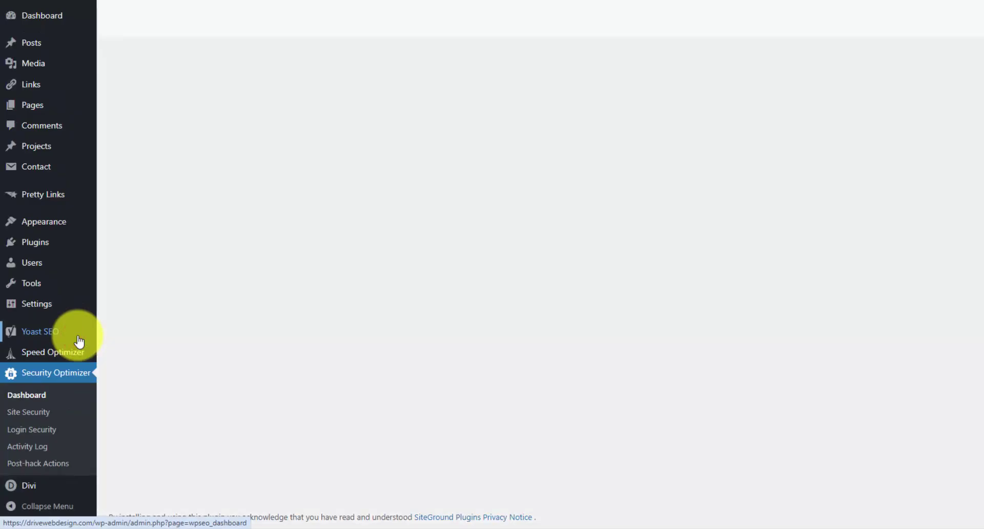
{"action": "left_click", "coordinate": [378, 374]}
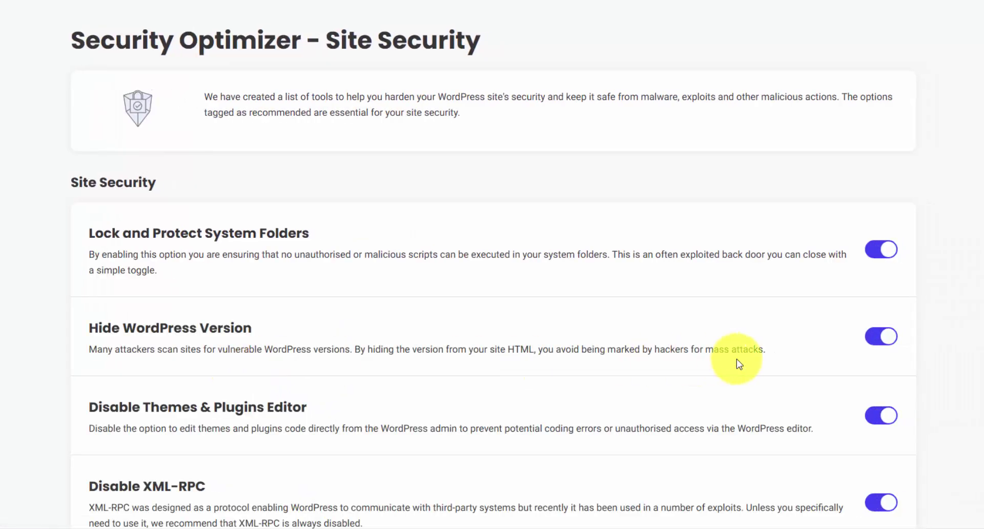
{"action": "left_click_drag", "start_coordinate": [83, 407], "coordinate": [359, 409]}
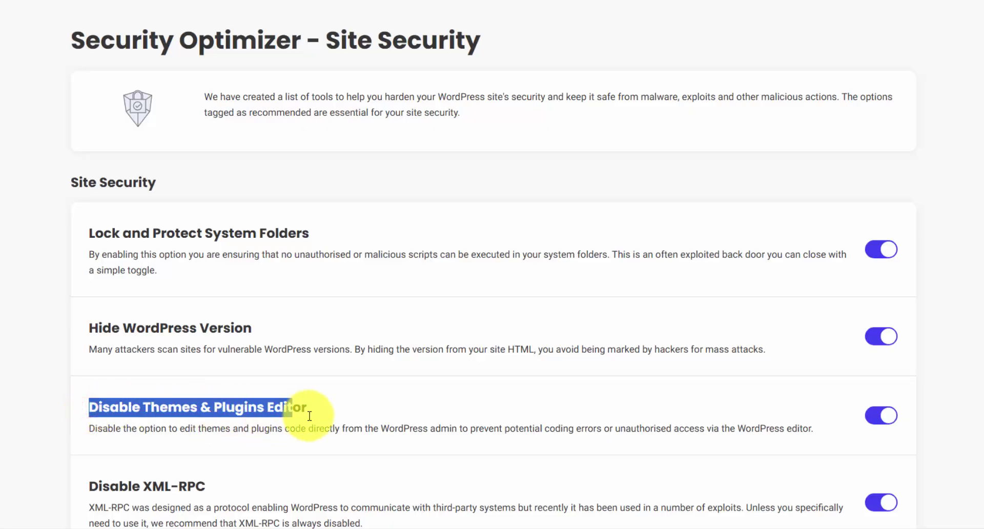
{"action": "left_click", "coordinate": [312, 412]}
{"action": "left_click", "coordinate": [888, 416]}
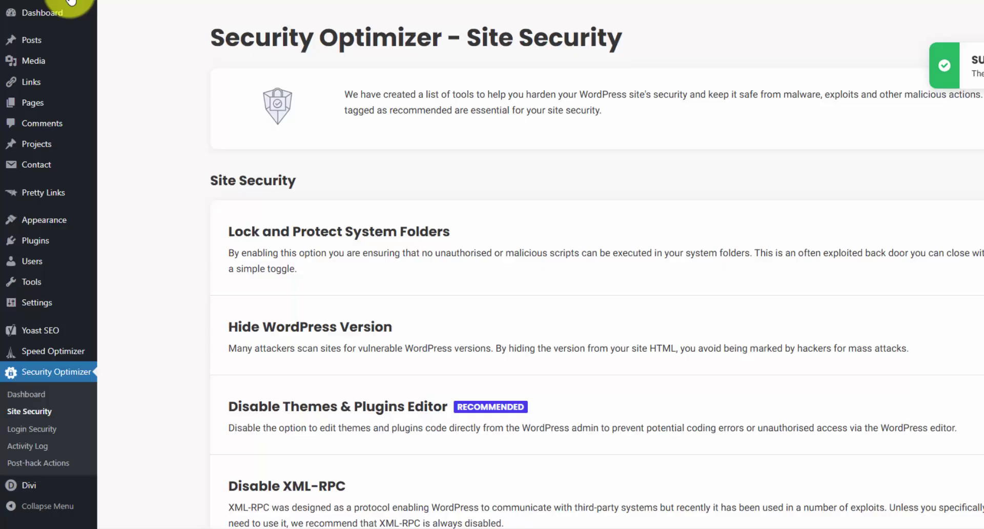
Append the cf7_honeypot_validation_filter function and its wpcf7_validate_text and wpcf7_validate_text* filters to the end of the Divi Drive theme's functions.php.
{"action": "mouse_move", "coordinate": [66, 221]}
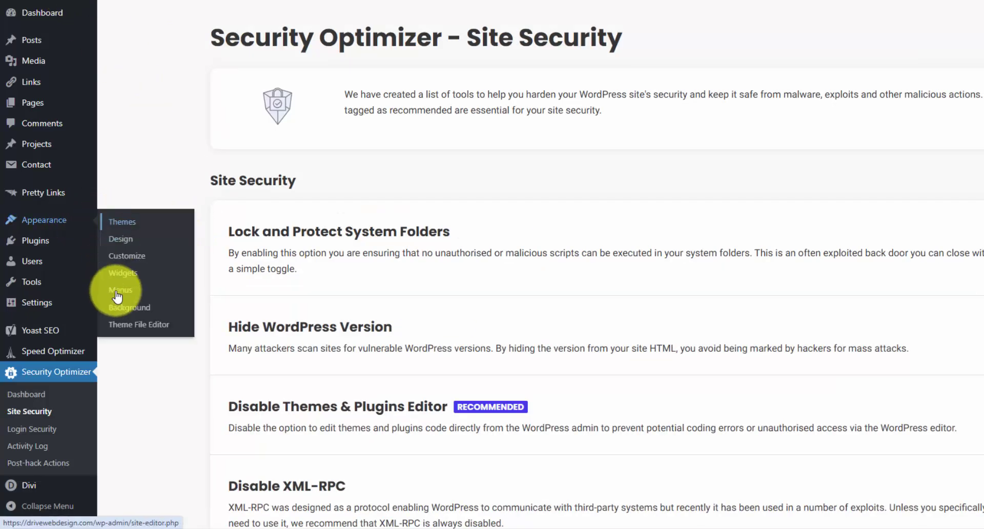
{"action": "left_click", "coordinate": [124, 332]}
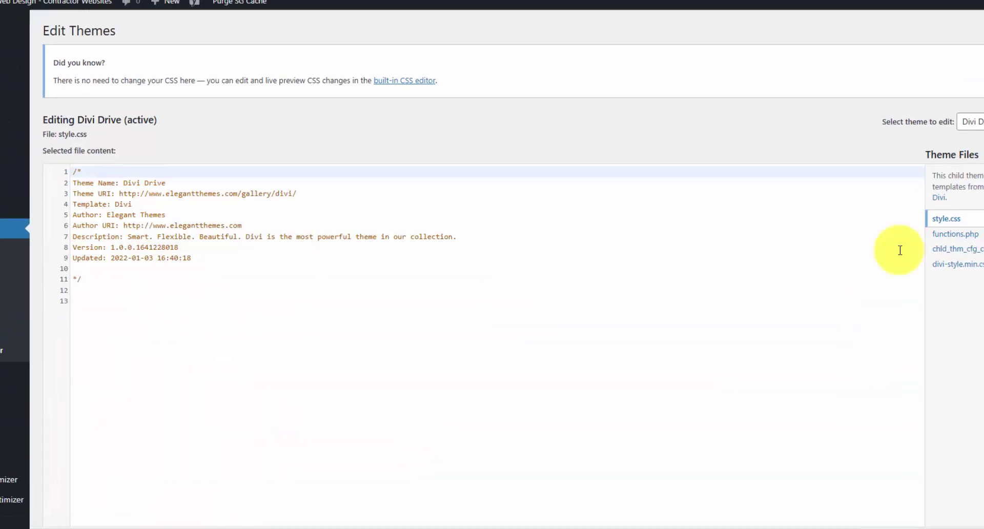
{"action": "left_click", "coordinate": [925, 237]}
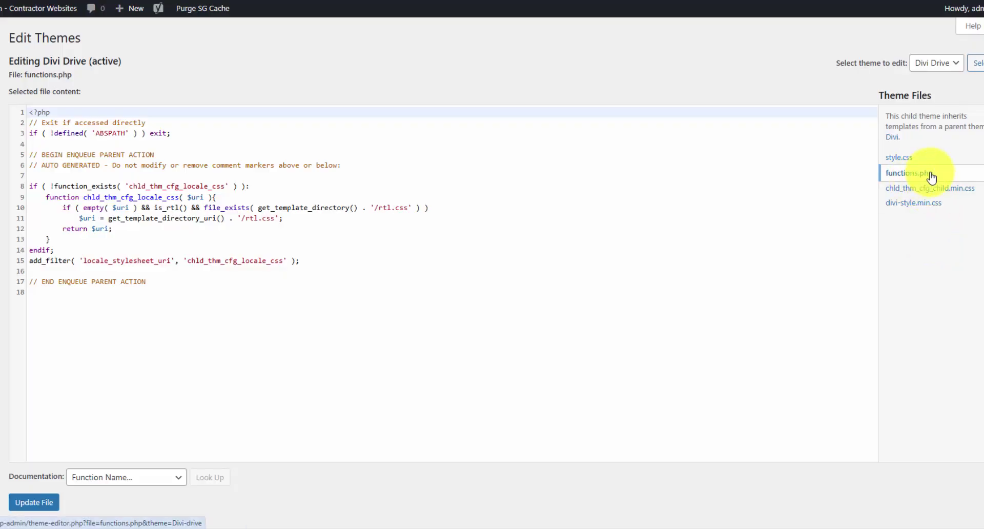
{"action": "left_click", "coordinate": [906, 157]}
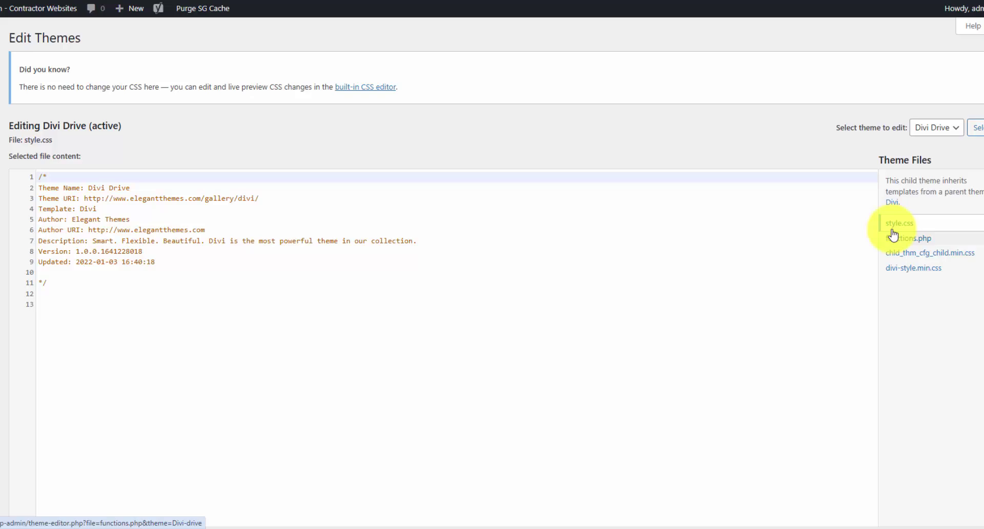
{"action": "left_click", "coordinate": [925, 239]}
{"action": "left_click", "coordinate": [182, 299]}
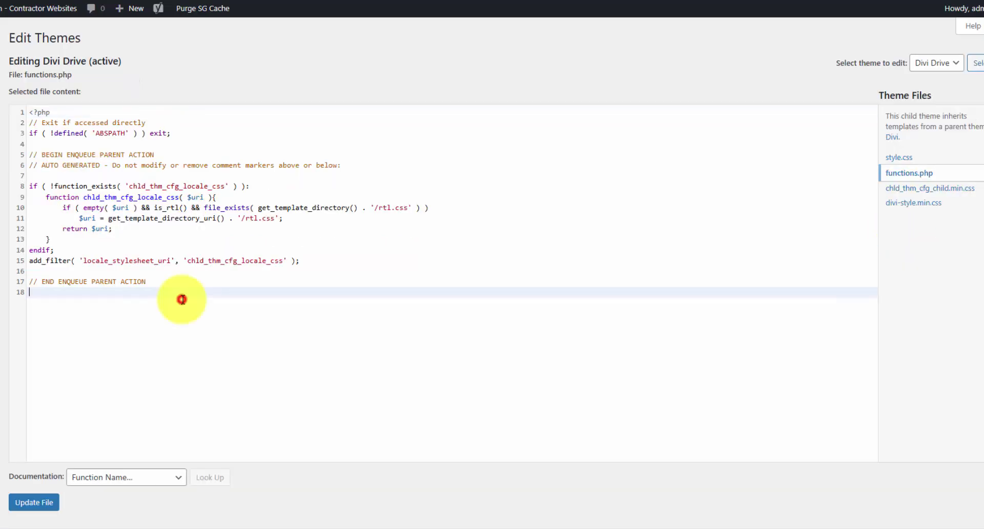
{"action": "key", "text": "Return"}
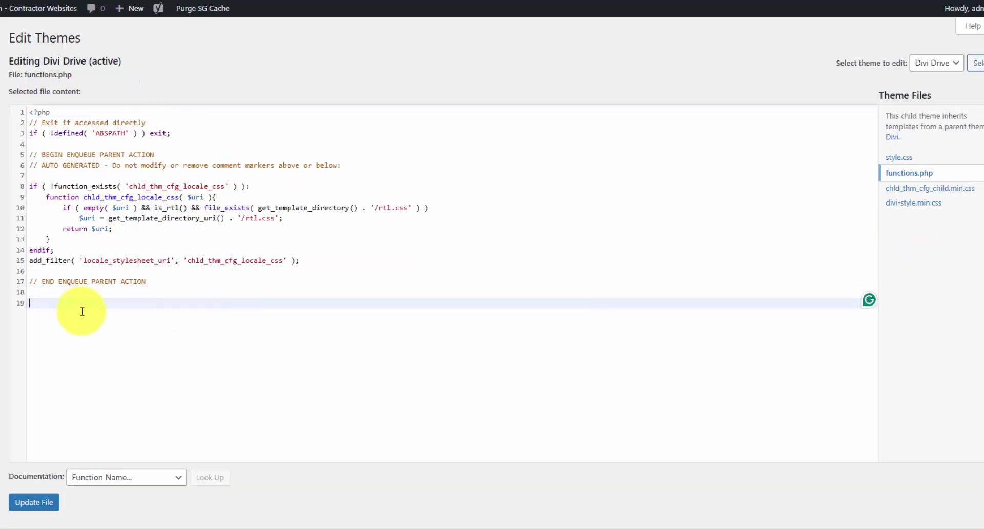
{"action": "type", "text": "function cf7_honeypot_validation_filter( $result, $tag ) {     if ( 'honeypot-field' === $tag->name ) {         $field_value = isset( $_POST['honeypot-field'] ) ? trim( $_POST['honeypot-field'] ) : '';         if ( ! empty( $field_value ) ) {             $result->invalidate( $tag, \"Spam detected. Please try again.\" );         }     }     return $result; } add_filter( 'wpcf7_validate_text', 'cf7_honeypot_validation_filter', 20, 2 ); add_filter( 'wpcf7_validate_text*', 'cf7_honeypot_validation_filter', 20, 2 );"}
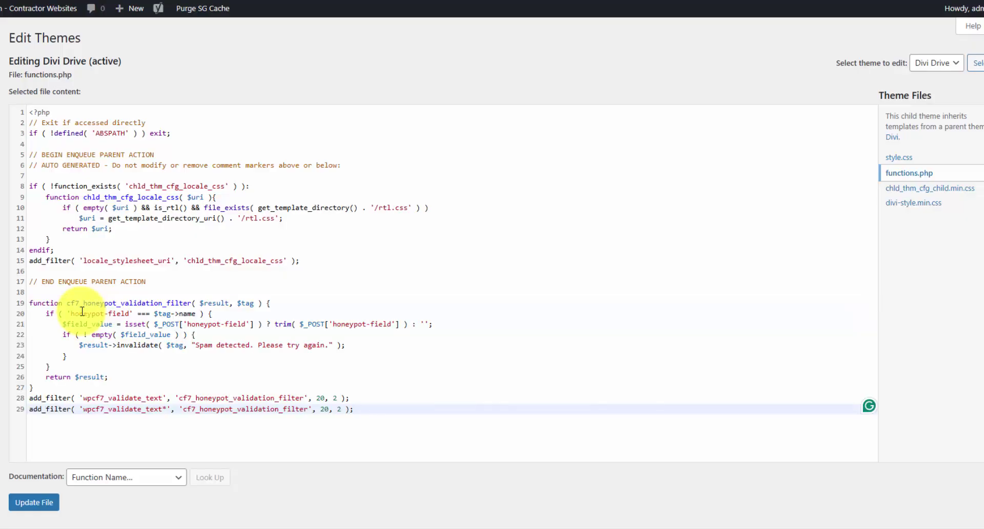
Review the added code's filter hooks, the honeypot validation function, its empty-value check and the spam error message.
{"action": "double_click", "coordinate": [129, 399]}
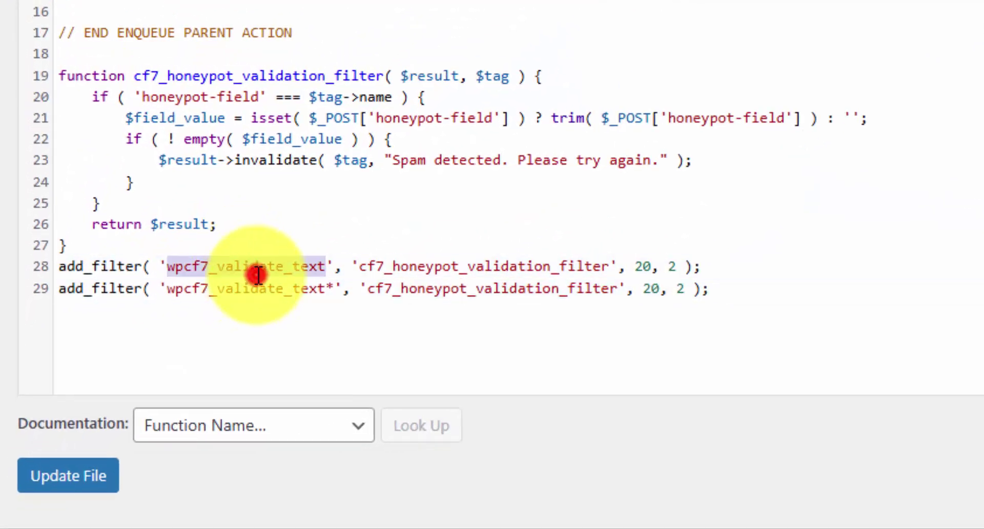
{"action": "double_click", "coordinate": [487, 268]}
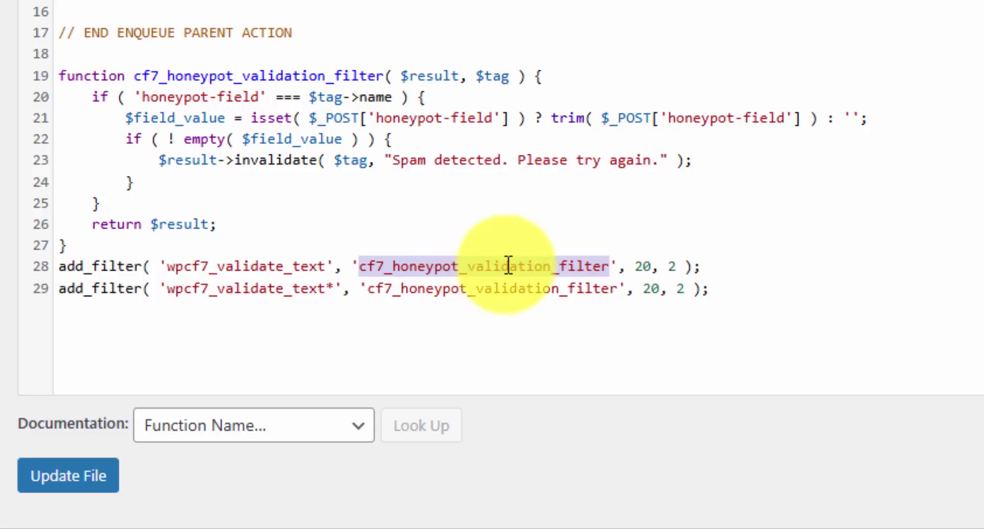
{"action": "left_click", "coordinate": [307, 80]}
{"action": "double_click", "coordinate": [307, 80]}
{"action": "left_click", "coordinate": [530, 76]}
{"action": "key", "text": "Down"}
{"action": "key", "text": "Down"}
{"action": "key", "text": "Down"}
{"action": "key", "text": "Home"}
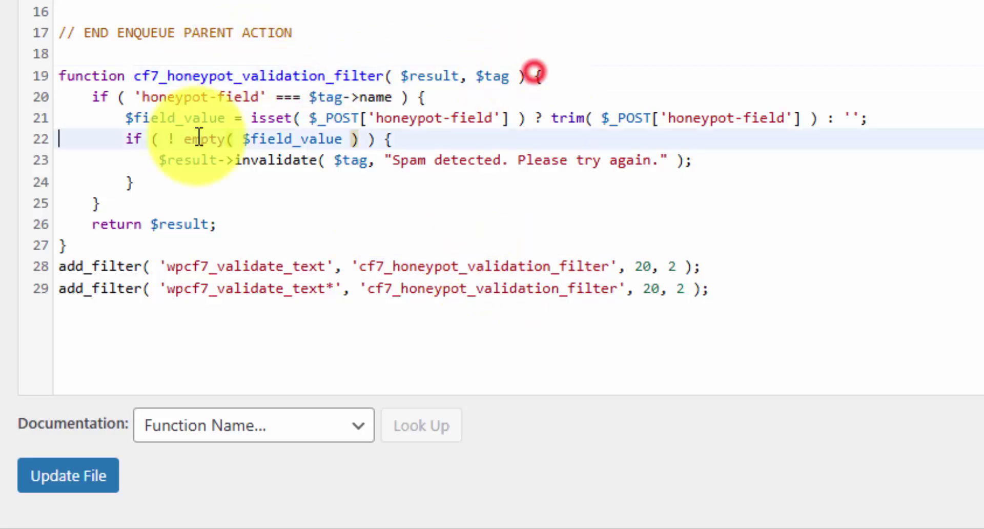
{"action": "left_click", "coordinate": [393, 163]}
{"action": "left_click_drag", "start_coordinate": [394, 164], "coordinate": [626, 160]}
{"action": "left_click", "coordinate": [626, 160]}
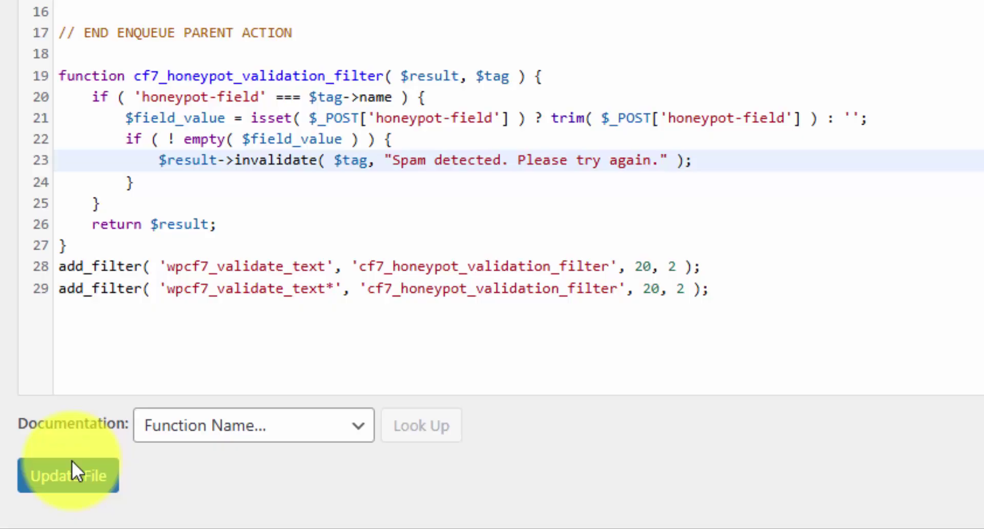
Save the edited functions.php file.
{"action": "left_click", "coordinate": [69, 476]}
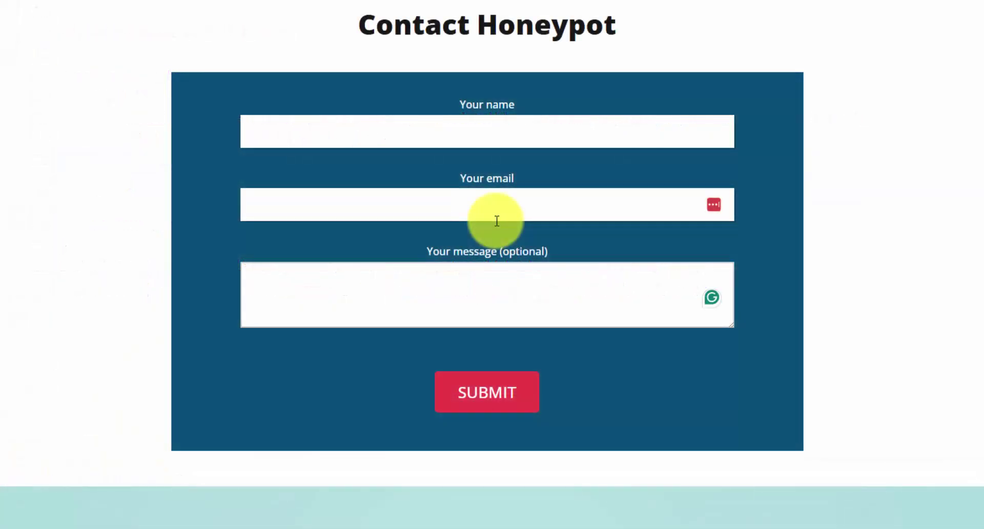
Inspect the hidden honeypot input on the live contact form and switch off its .honeypot-style display: none rule in the developer tools.
{"action": "left_click", "coordinate": [347, 312]}
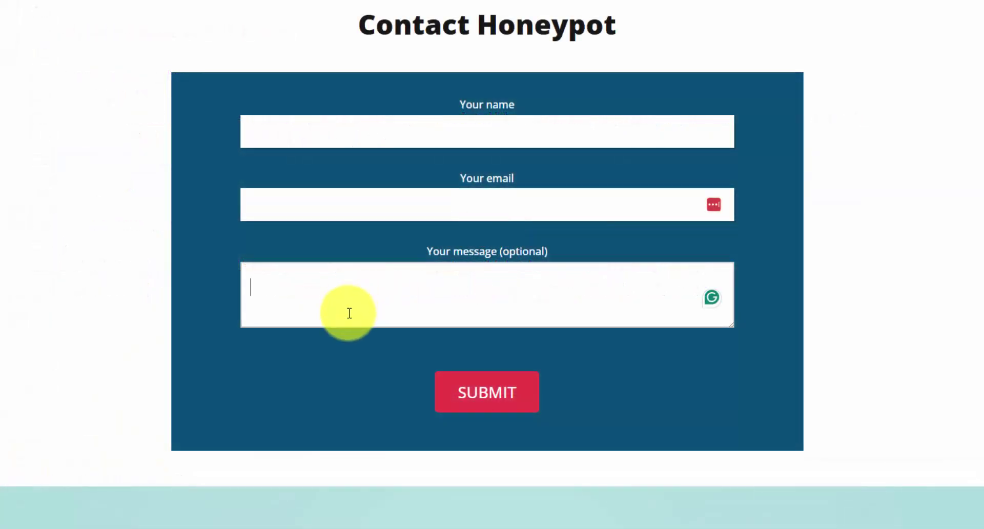
{"action": "right_click", "coordinate": [347, 312]}
{"action": "left_click", "coordinate": [418, 298]}
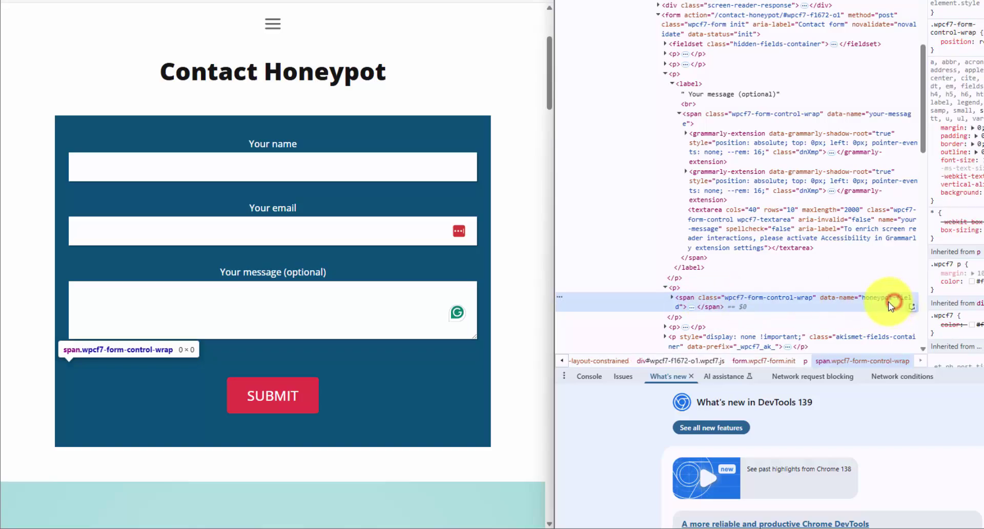
{"action": "left_click", "coordinate": [672, 297]}
{"action": "left_click", "coordinate": [834, 331]}
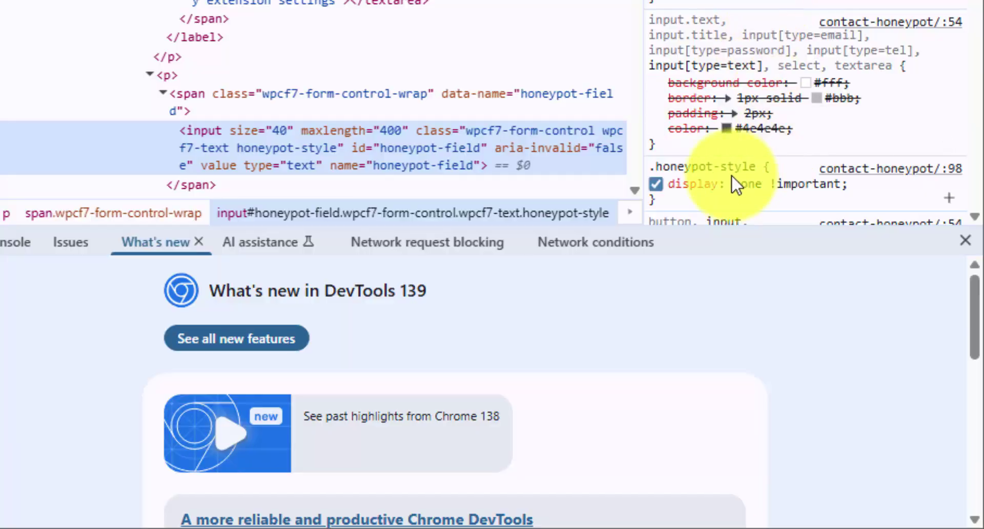
{"action": "left_click", "coordinate": [656, 184]}
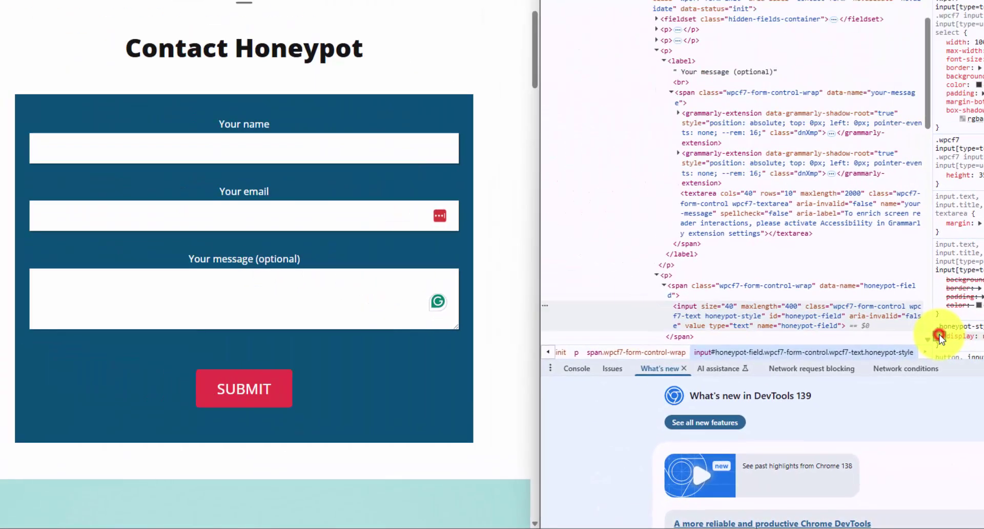
Toggle the display: none declaration of the .honeypot-style rule off to reveal the honeypot input on the live contact form.
{"action": "left_click", "coordinate": [845, 285]}
{"action": "left_click", "coordinate": [845, 285]}
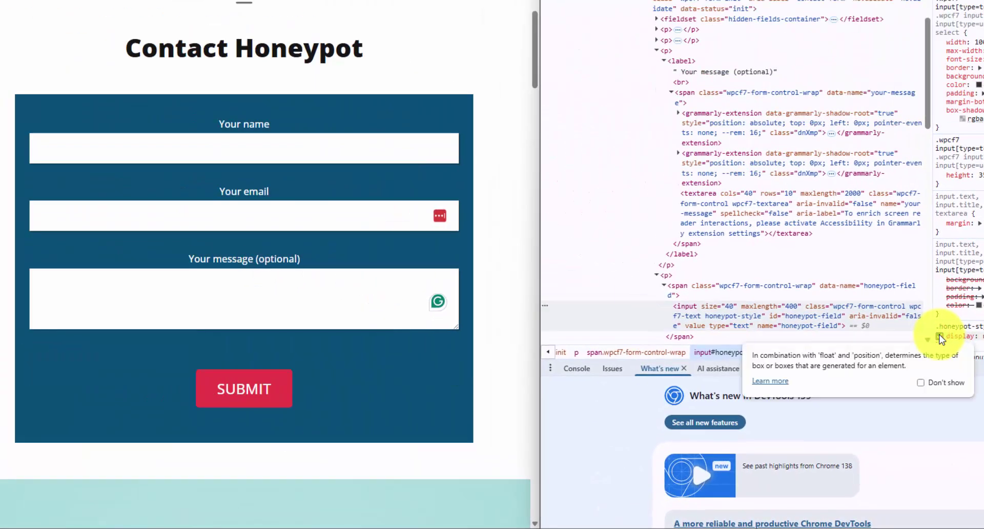
{"action": "left_click", "coordinate": [941, 337]}
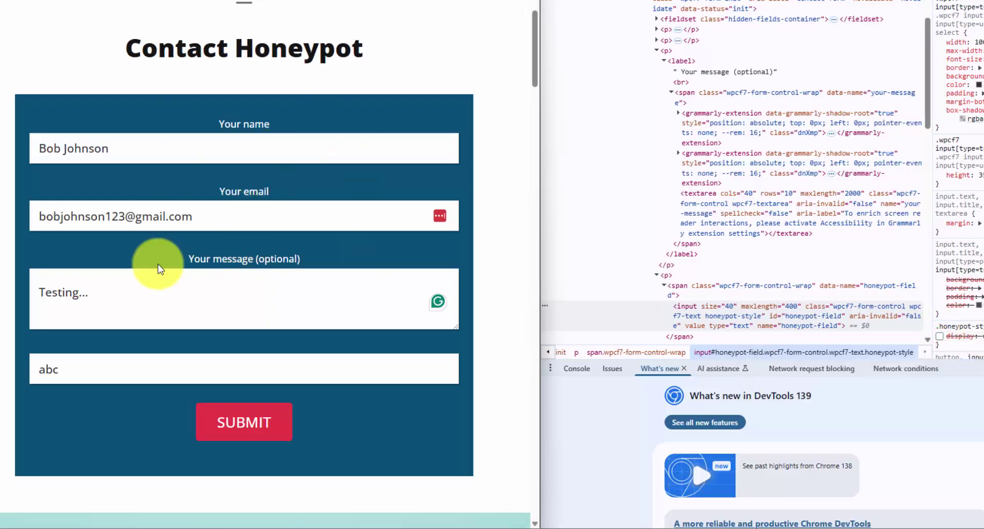
Submit the contact form with test contact details, the message "Testing..." and abc in the honeypot field, and examine the validation message beneath that field.
{"action": "left_click", "coordinate": [100, 385]}
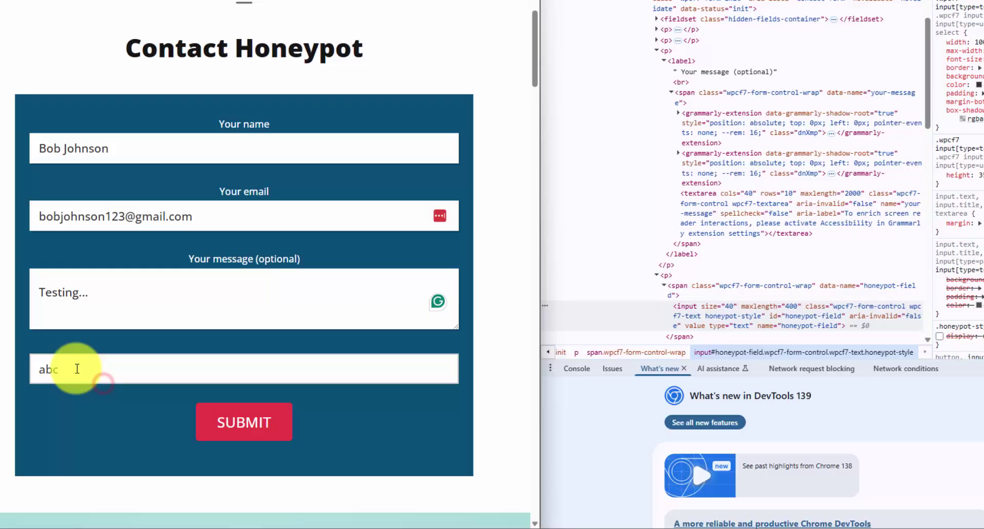
{"action": "left_click", "coordinate": [273, 429]}
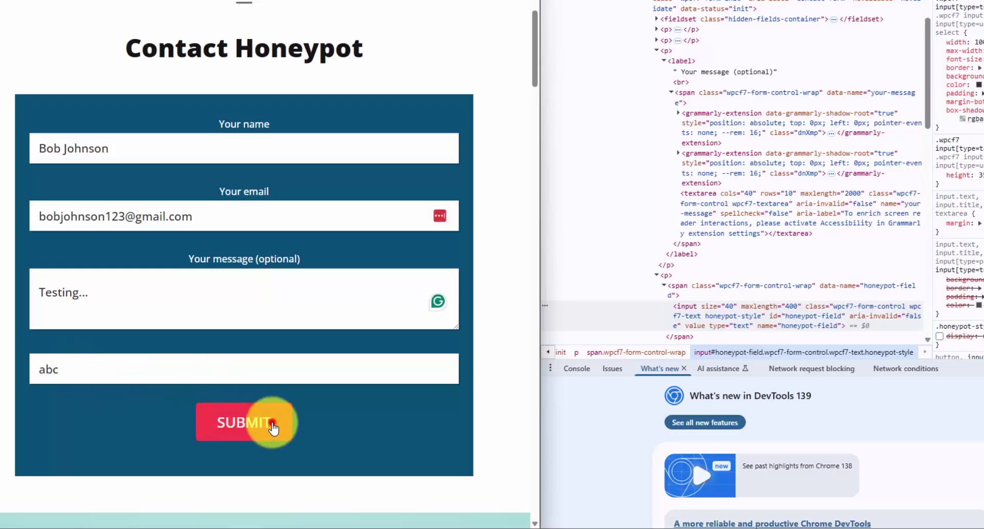
{"action": "left_click_drag", "start_coordinate": [222, 390], "coordinate": [312, 389]}
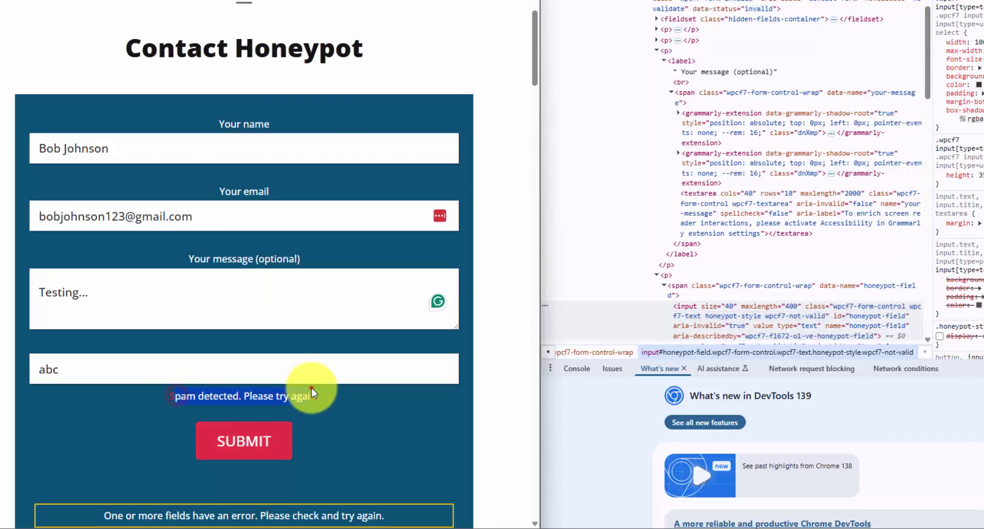
{"action": "left_click", "coordinate": [312, 387]}
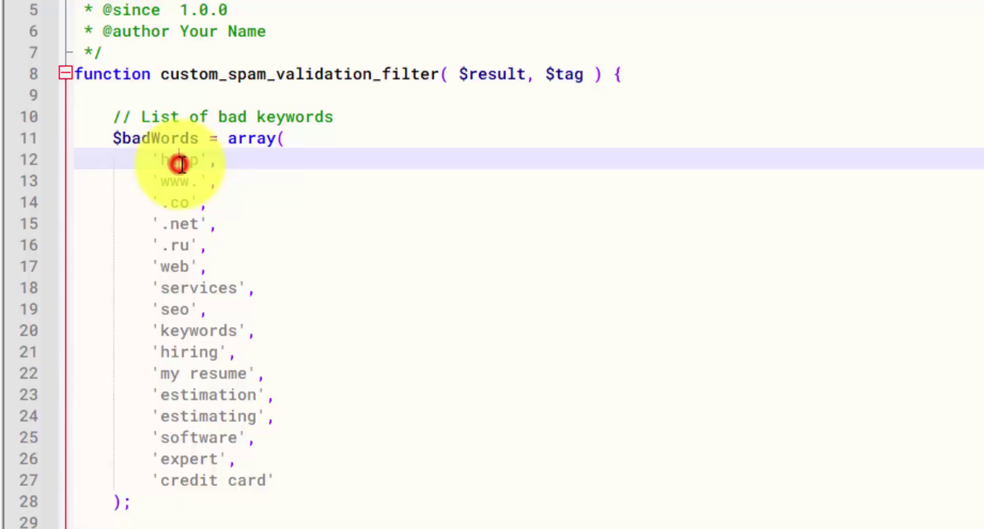
Review the $badWords array in the custom_spam_validation_filter code, highlighting the entries from 'web' to 'keywords'.
{"action": "triple_click", "coordinate": [263, 269]}
{"action": "left_click", "coordinate": [256, 295], "text": "shift"}
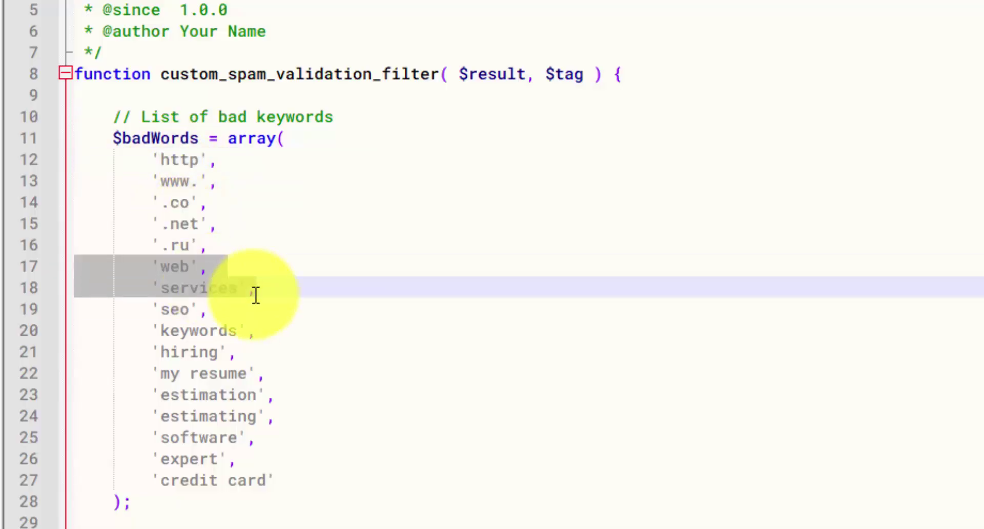
{"action": "left_click_drag", "start_coordinate": [255, 295], "coordinate": [259, 328]}
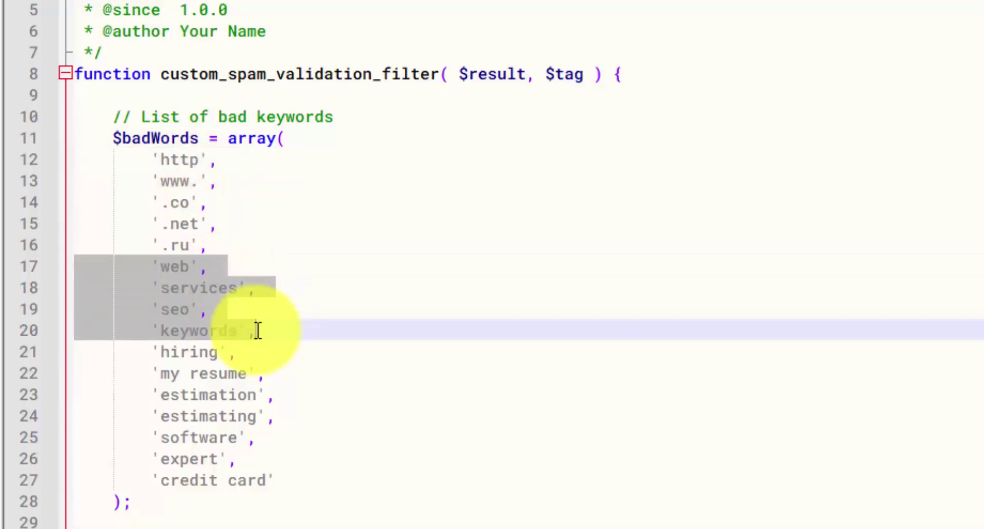